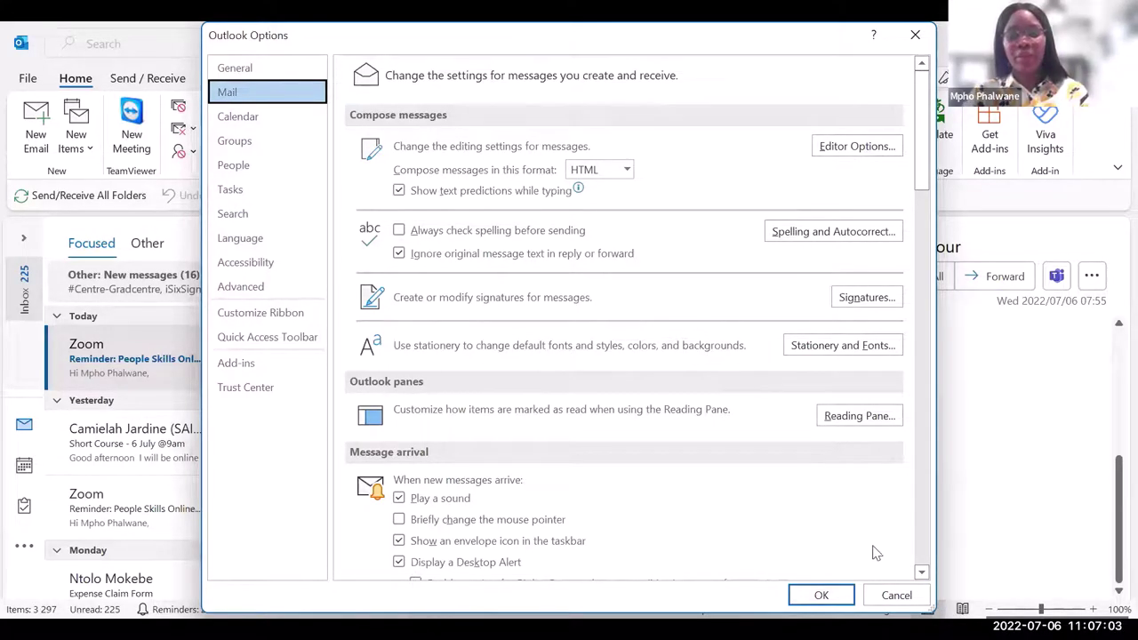
Step: Close and reopen the program options, and open the signature editor from the mail settings
click(896, 596)
click(28, 79)
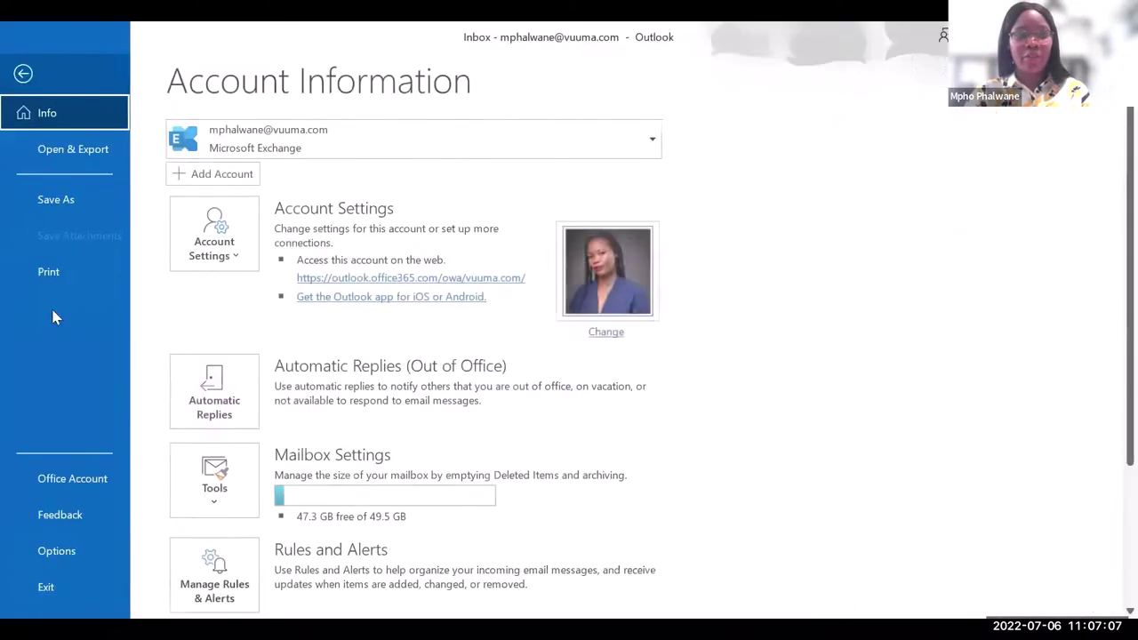
click(61, 552)
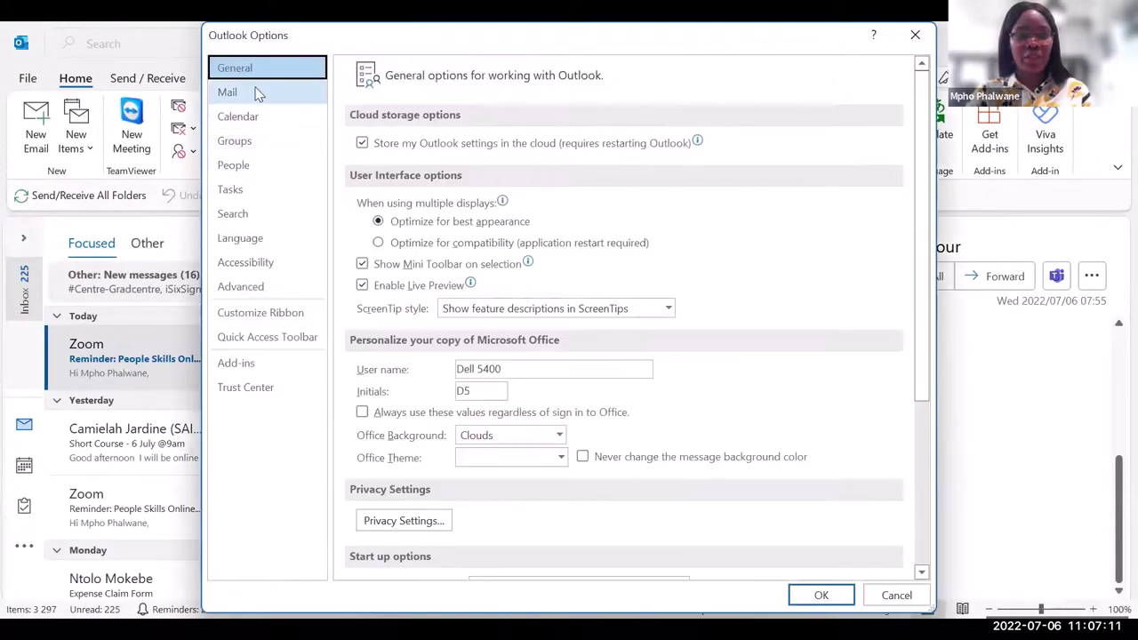
click(257, 94)
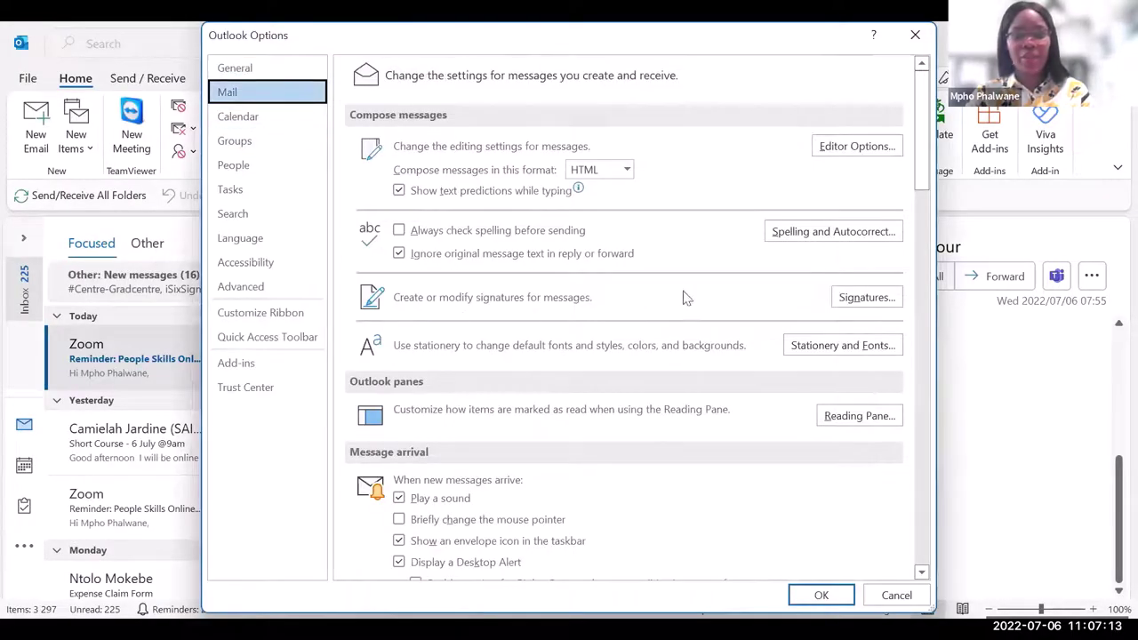
click(854, 304)
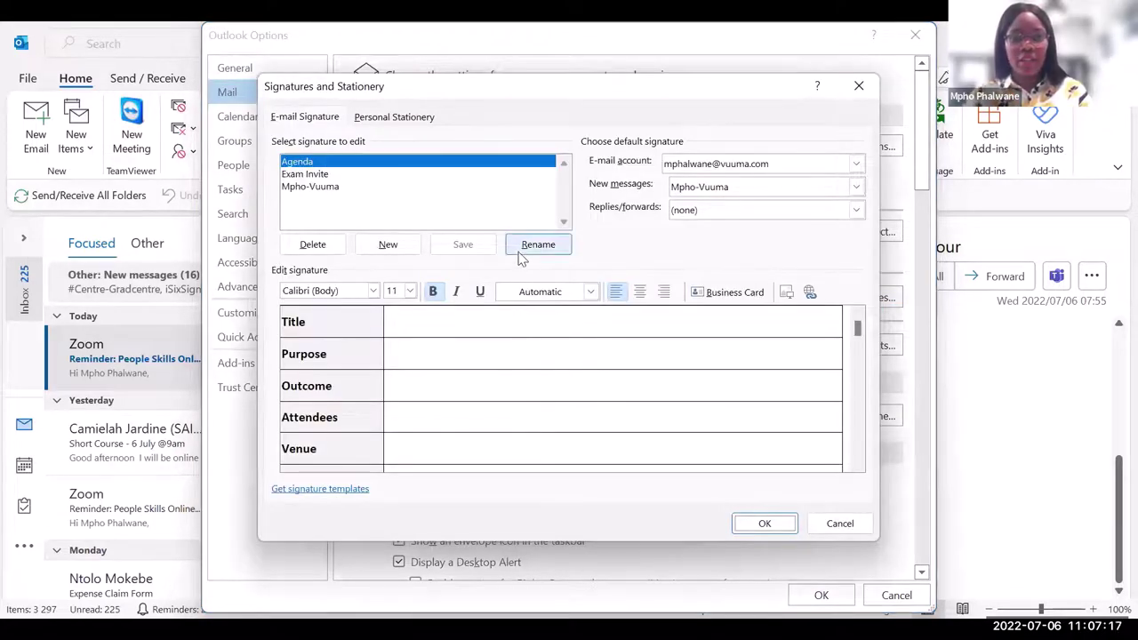
Step: Create a new email signature named OPRA Agenda
click(405, 247)
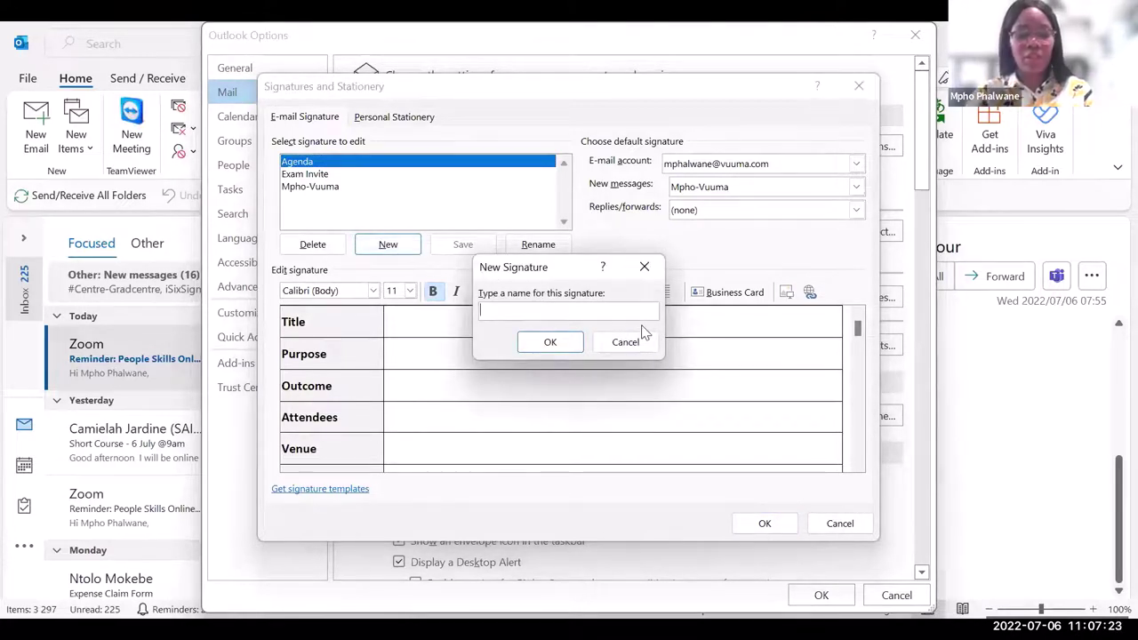
text(OP)
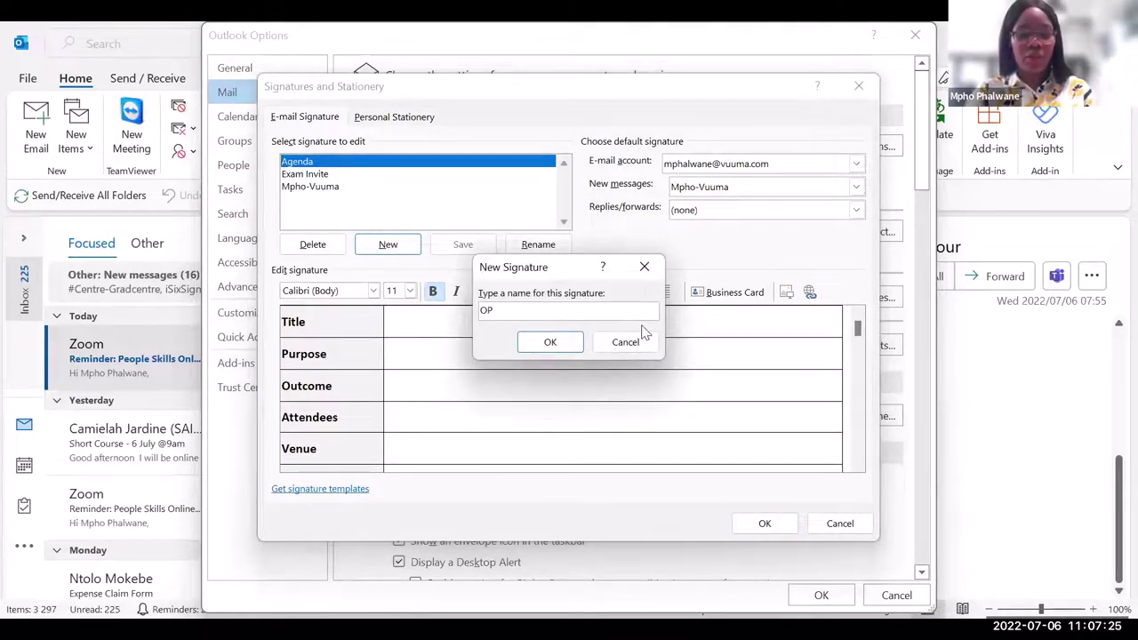
text(RA Agenda)
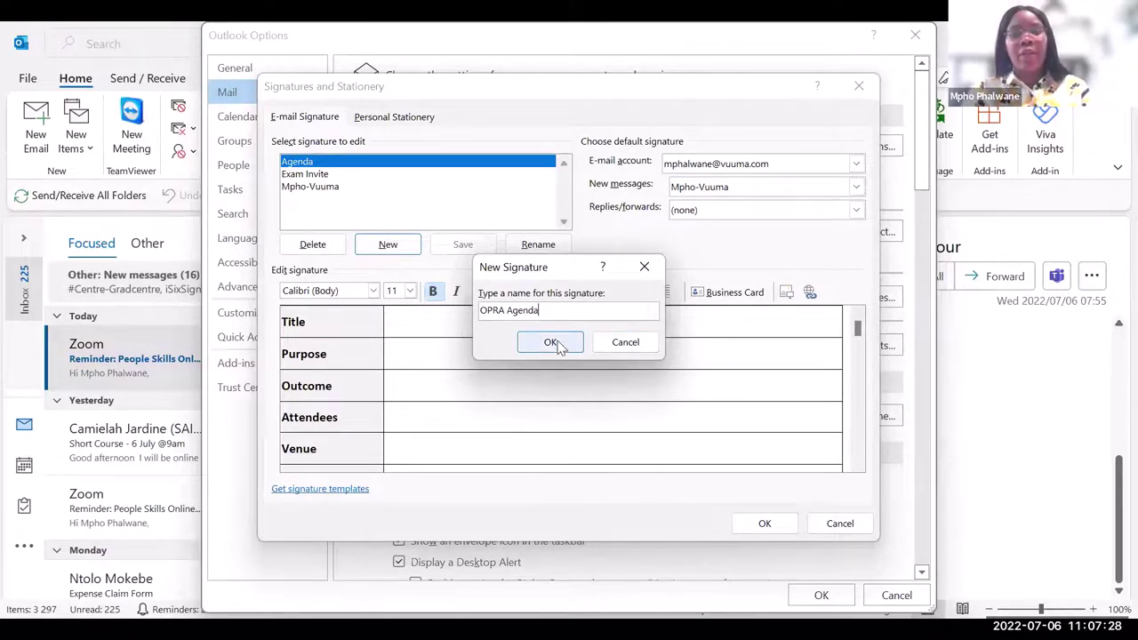
click(550, 343)
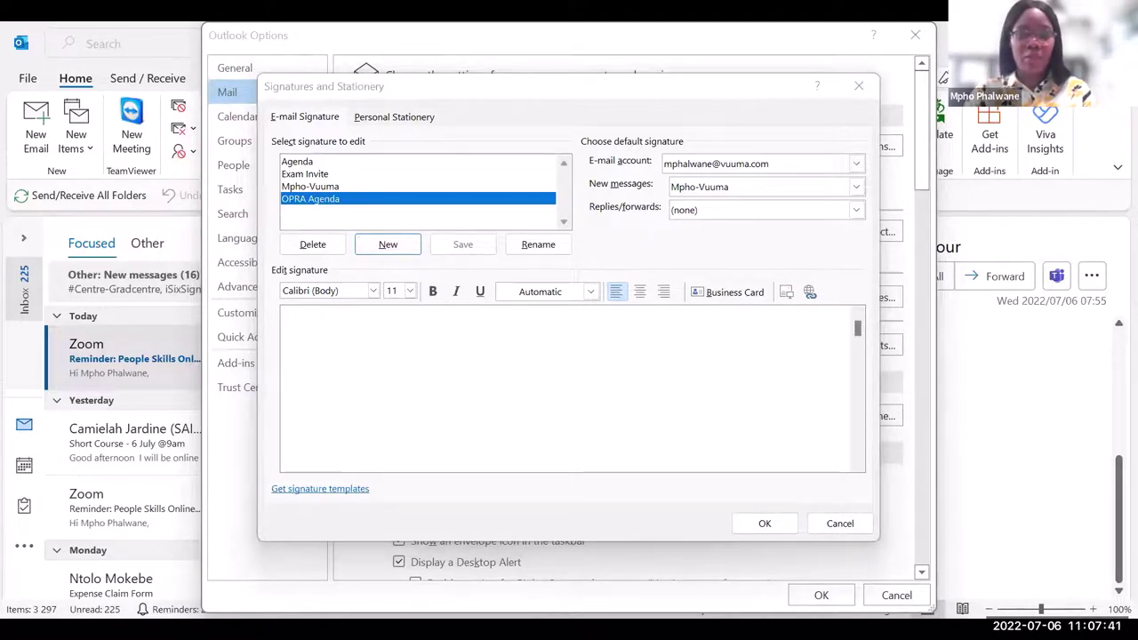
Step: Paste the copied agenda table into the OPRA Agenda signature, check its rows, and save the signature and options
click(382, 376)
key(ctrl+v)
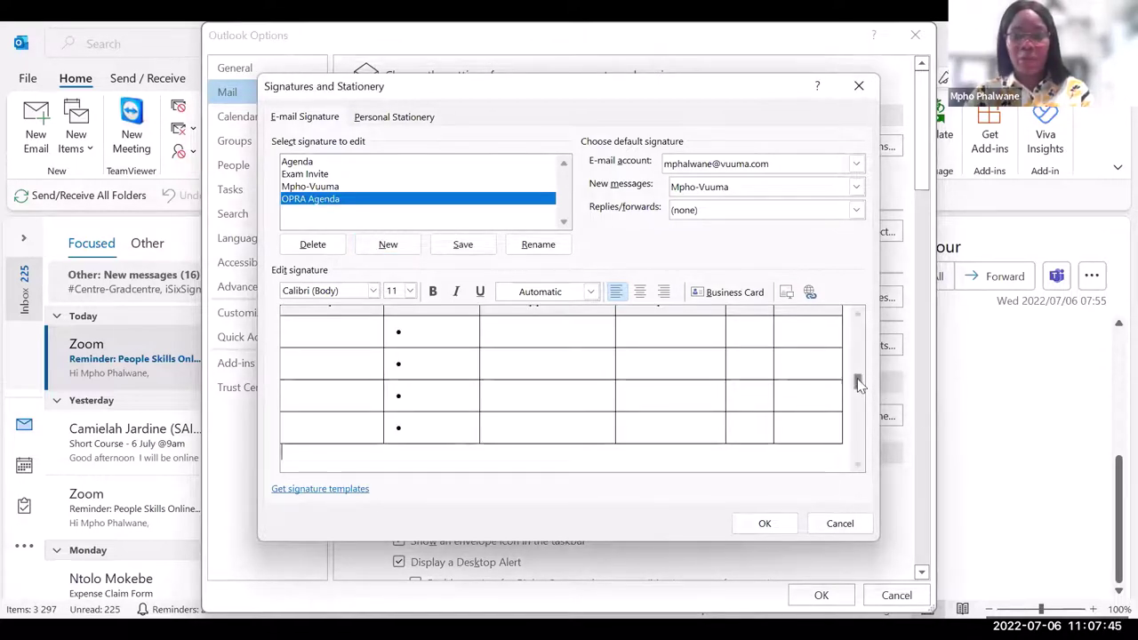
drag(856, 381, 857, 327)
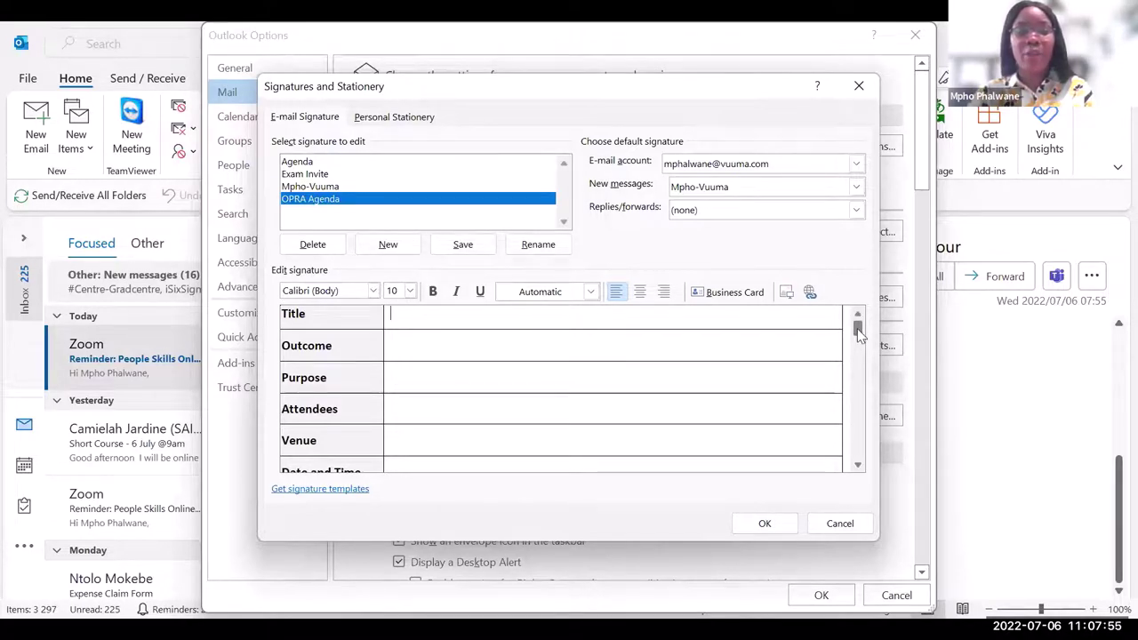
drag(859, 332, 859, 343)
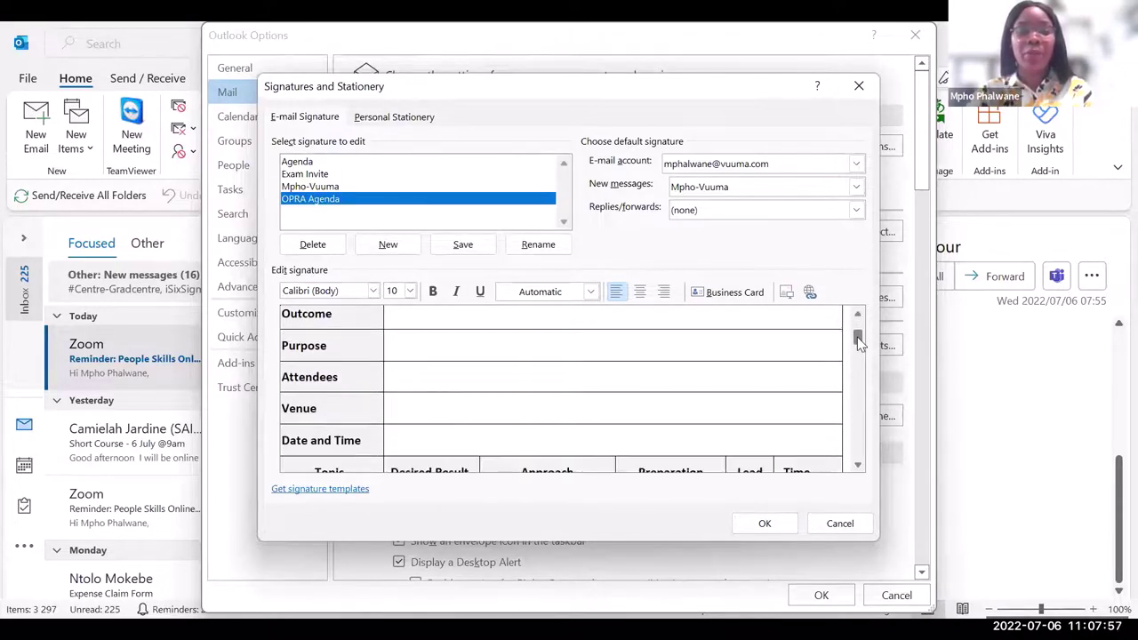
drag(857, 337, 861, 353)
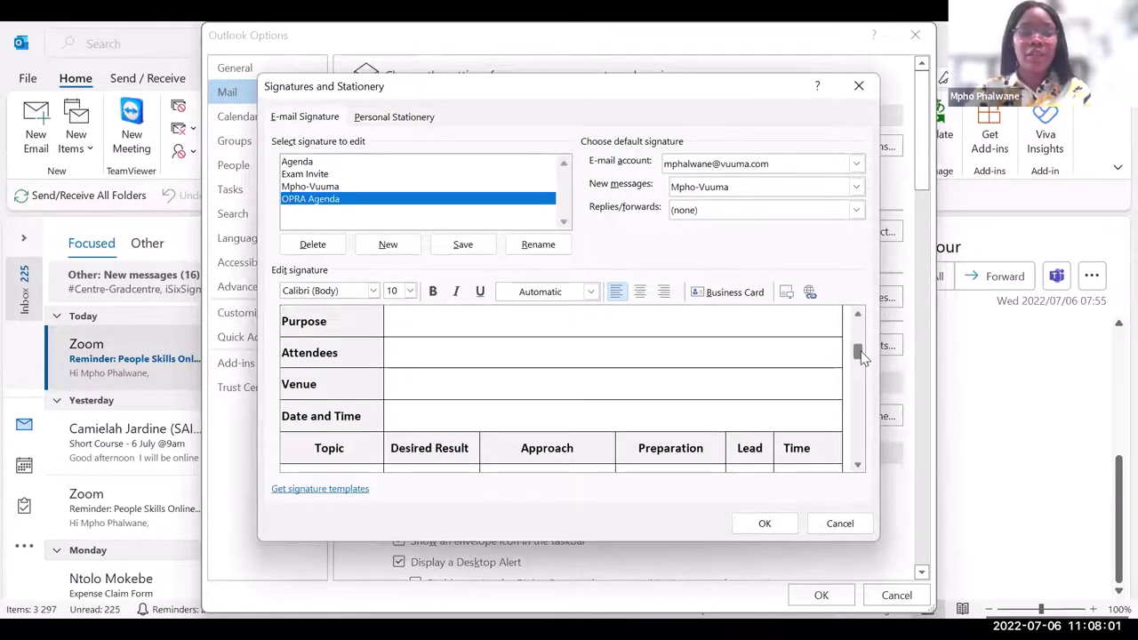
drag(860, 352, 869, 374)
scroll(870, 373, up, 1)
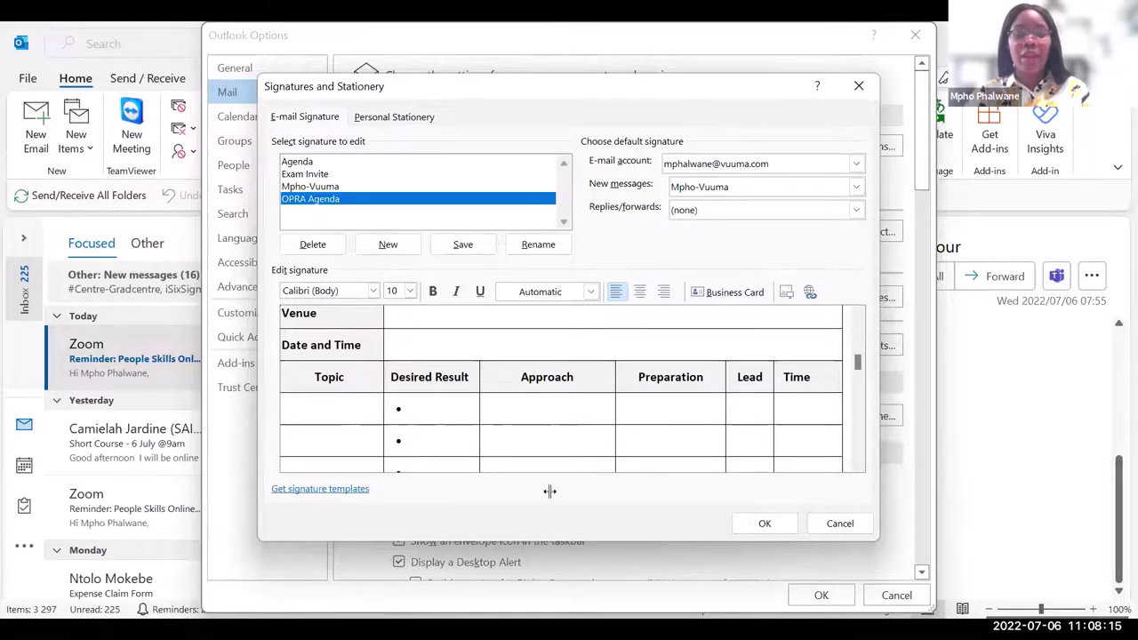
click(764, 525)
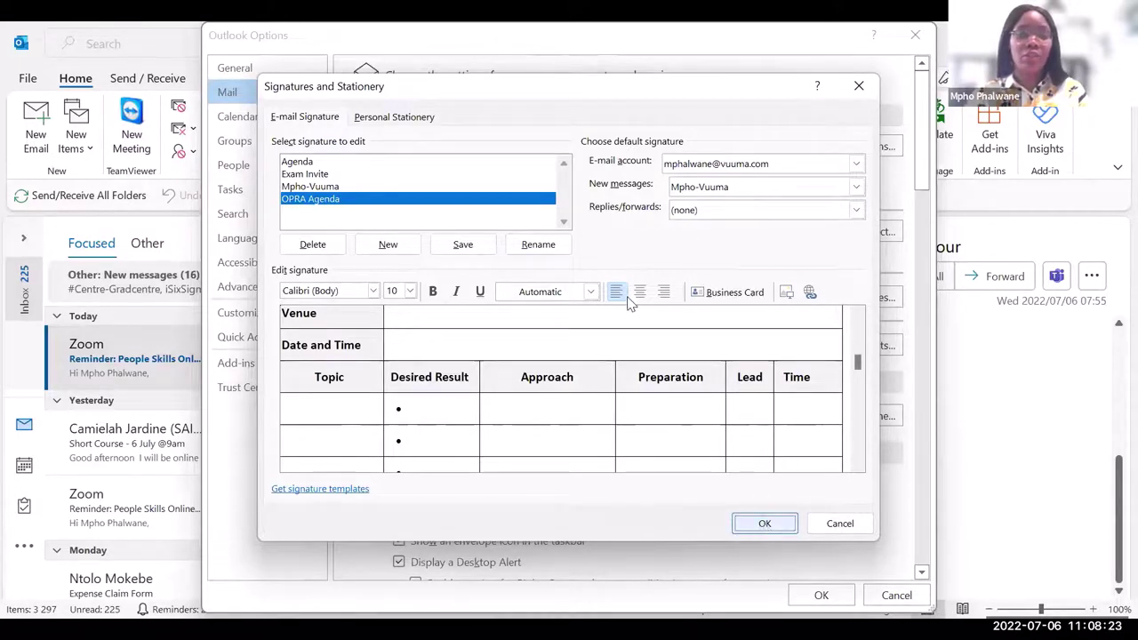
click(823, 597)
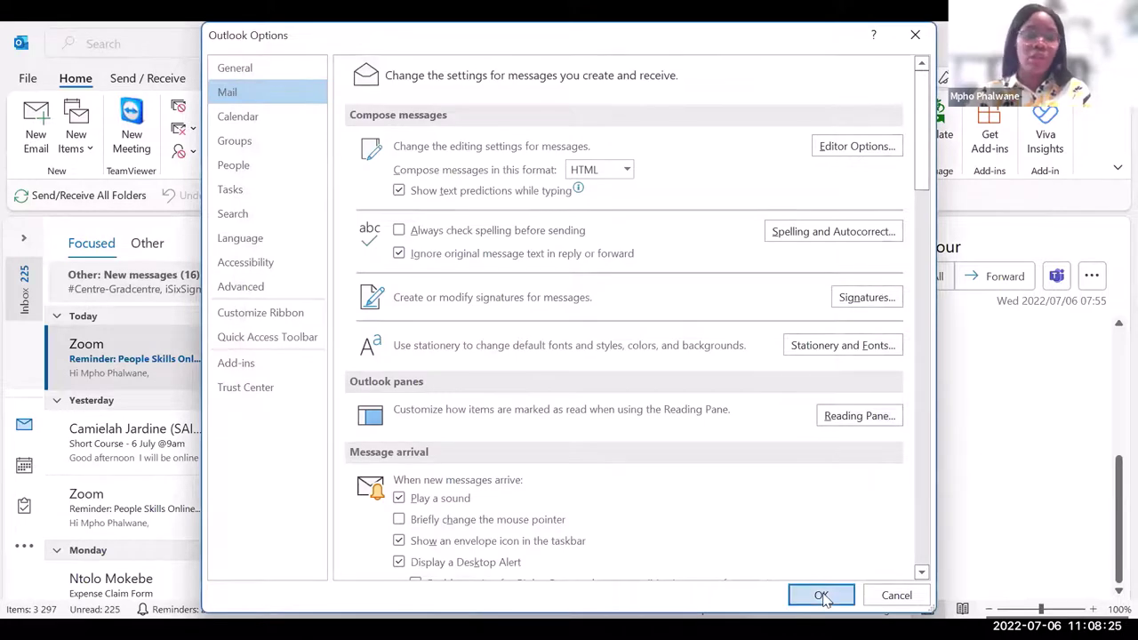
Step: Create a new meeting request and insert the OPRA Agenda signature into its body
click(84, 142)
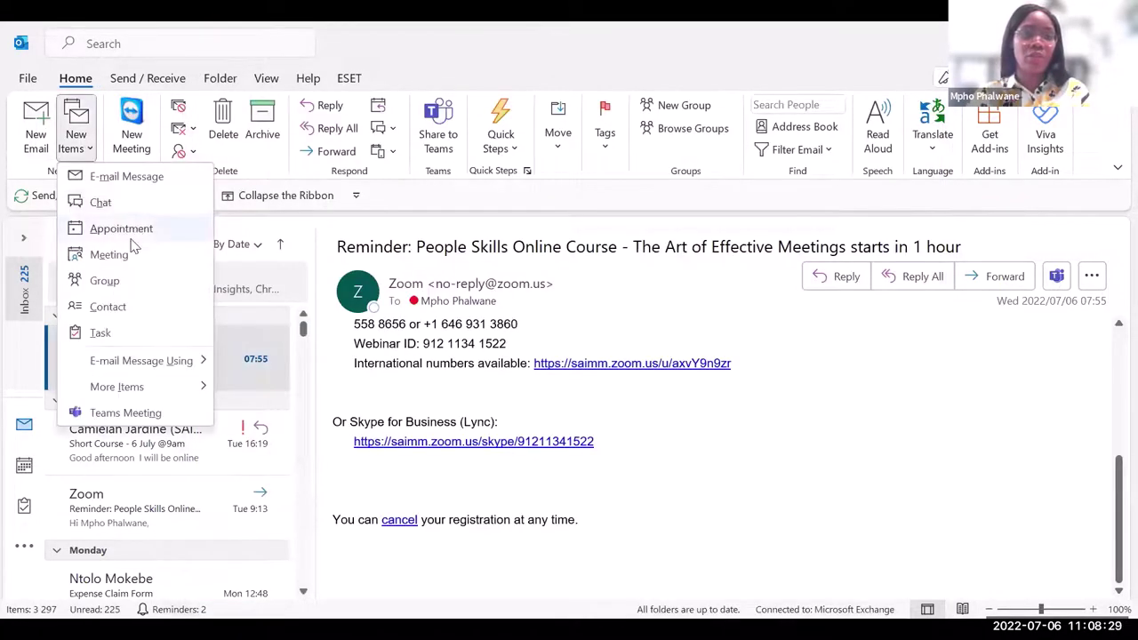
click(111, 256)
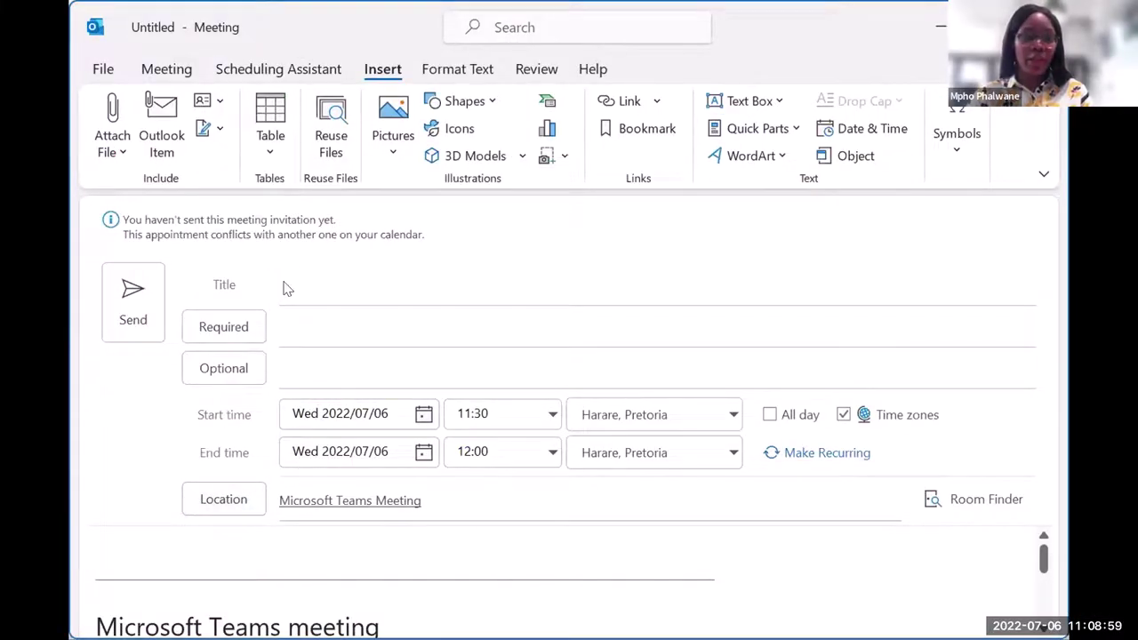
click(219, 128)
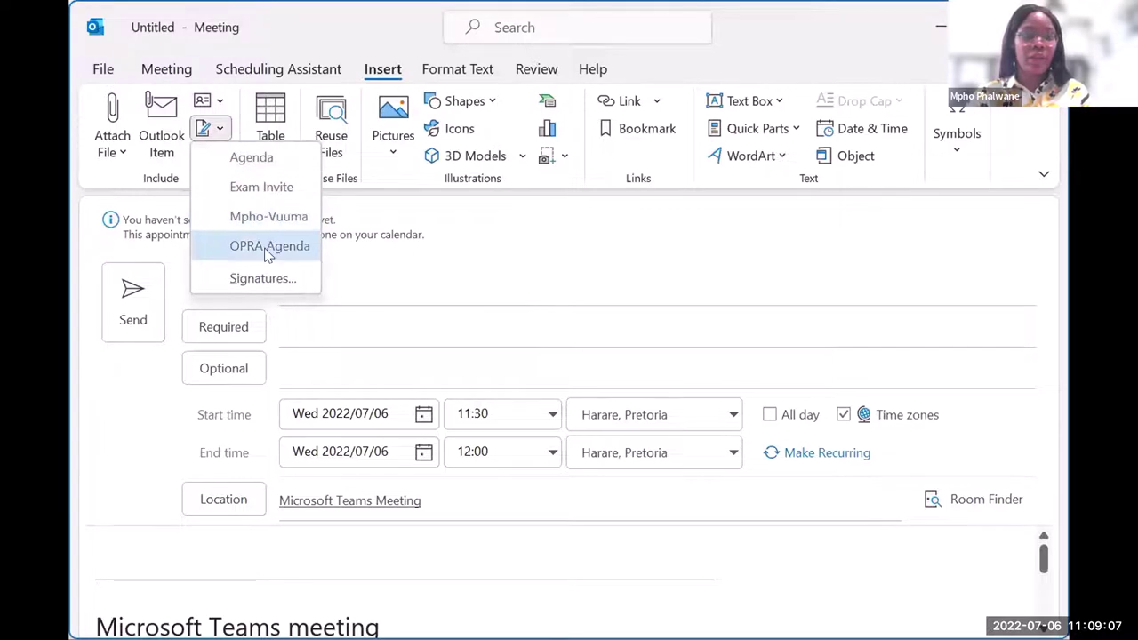
click(267, 248)
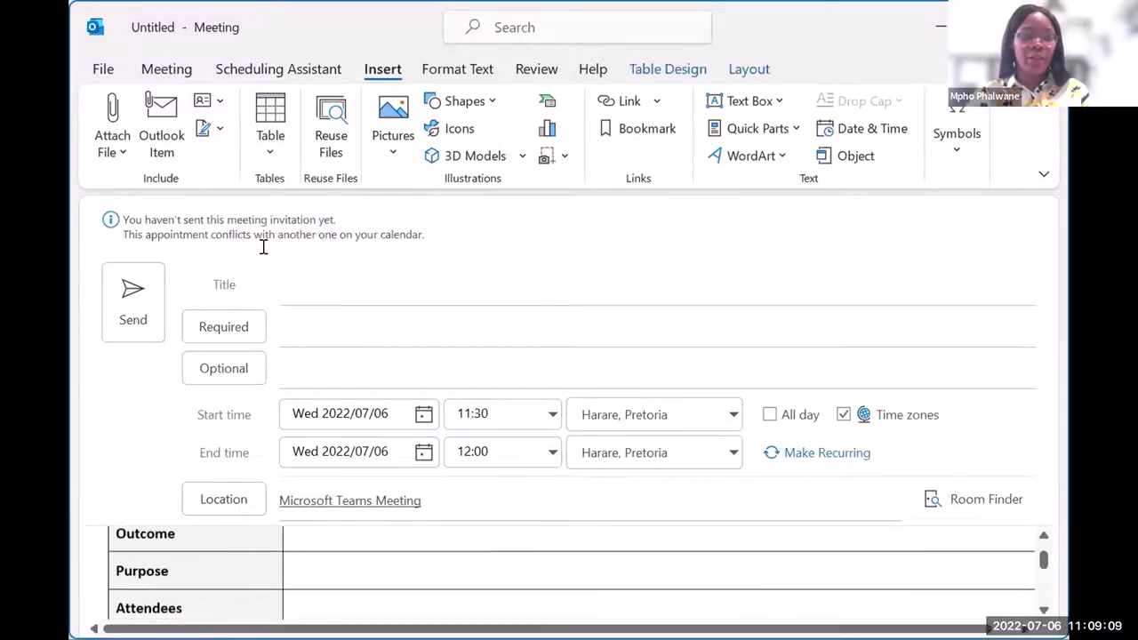
Step: Maximize the meeting window and examine the rows and columns of the inserted agenda table
scroll(309, 567, down, 3)
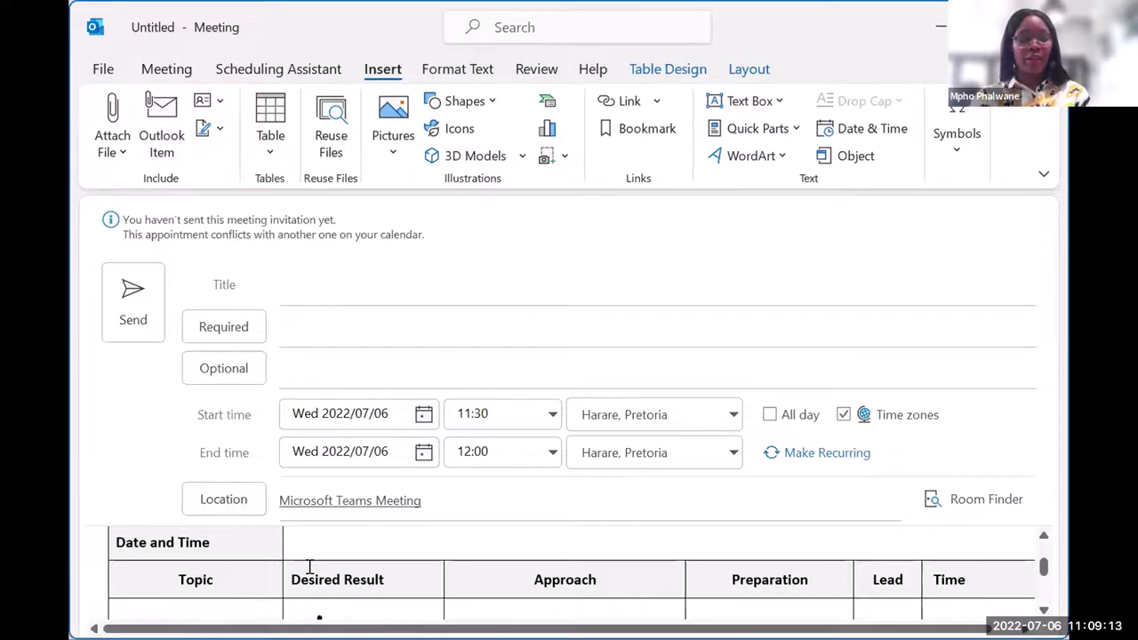
scroll(309, 566, down, 3)
scroll(309, 566, up, 5)
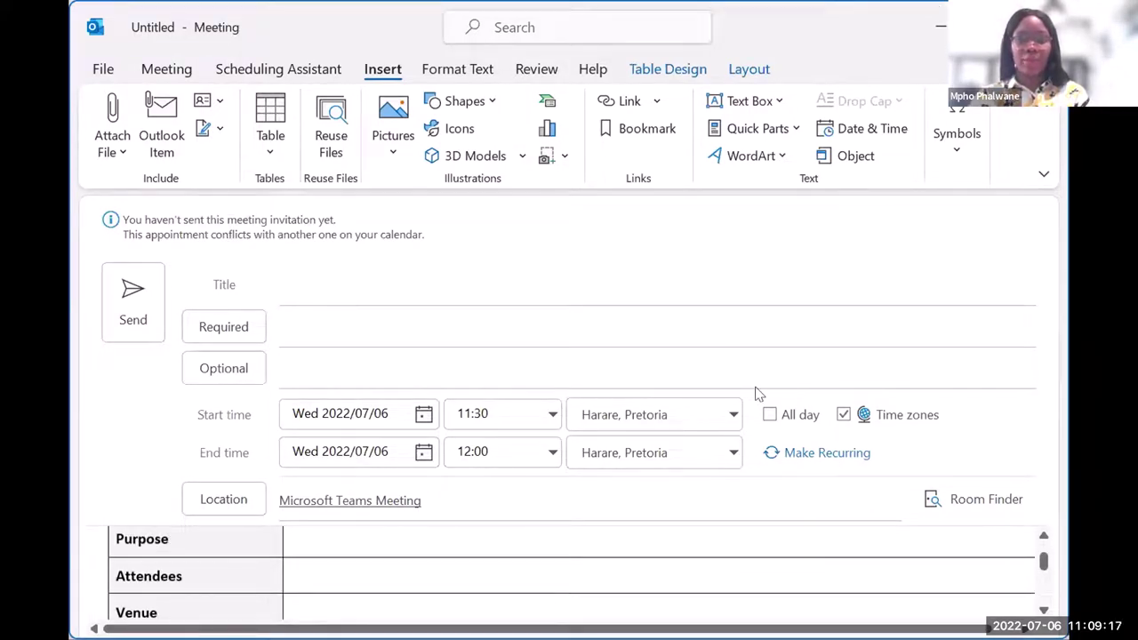
key(super+Up)
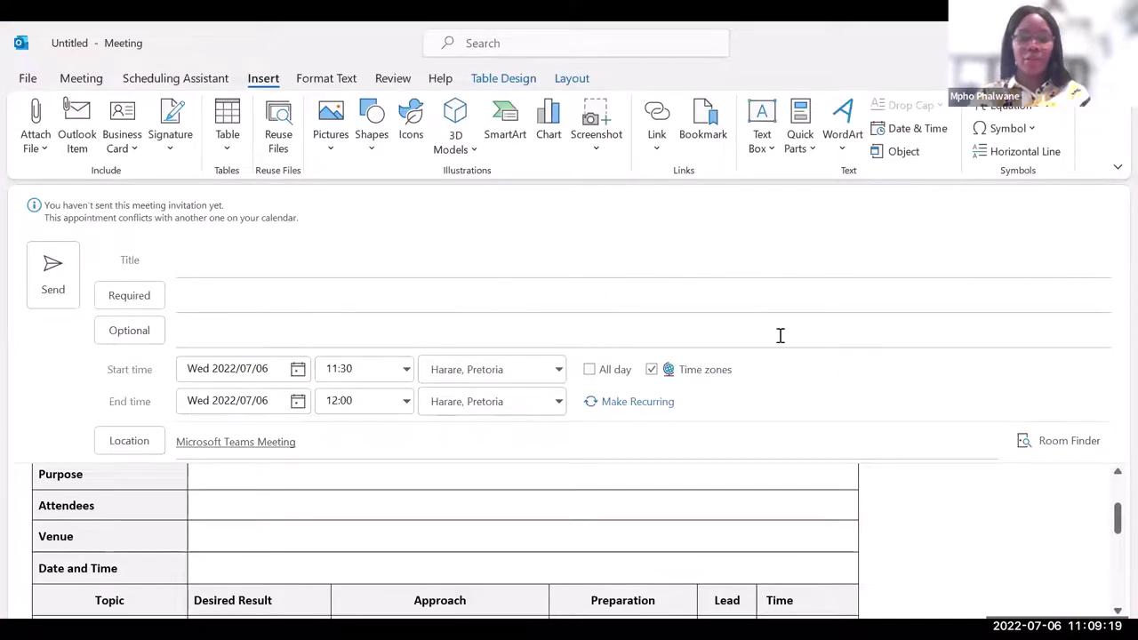
scroll(442, 512, down, 3)
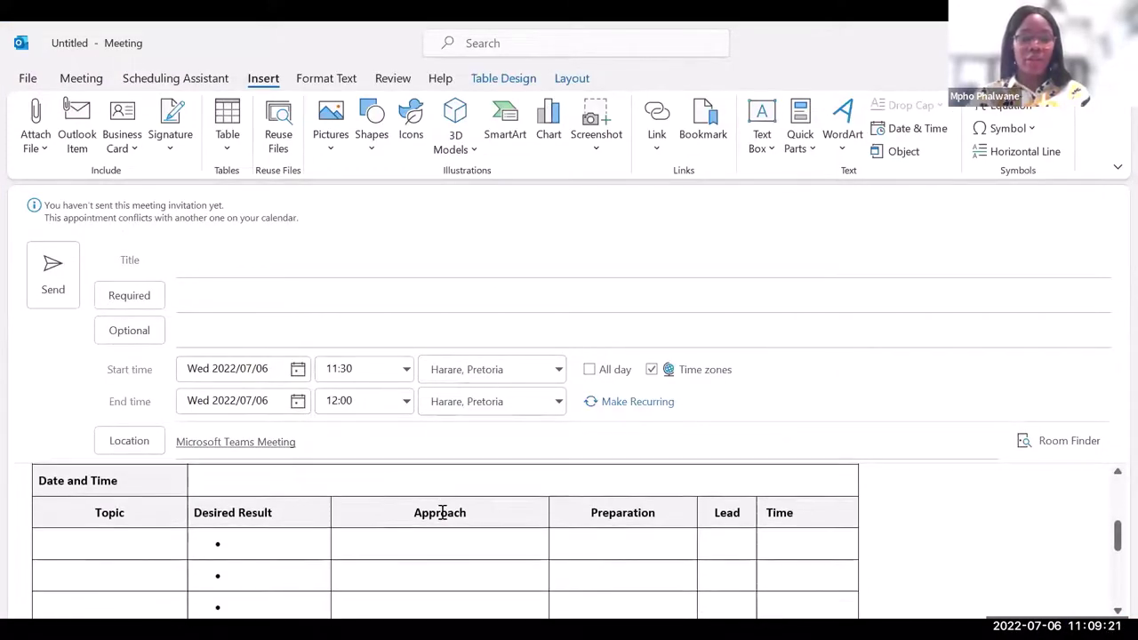
scroll(442, 512, up, 4)
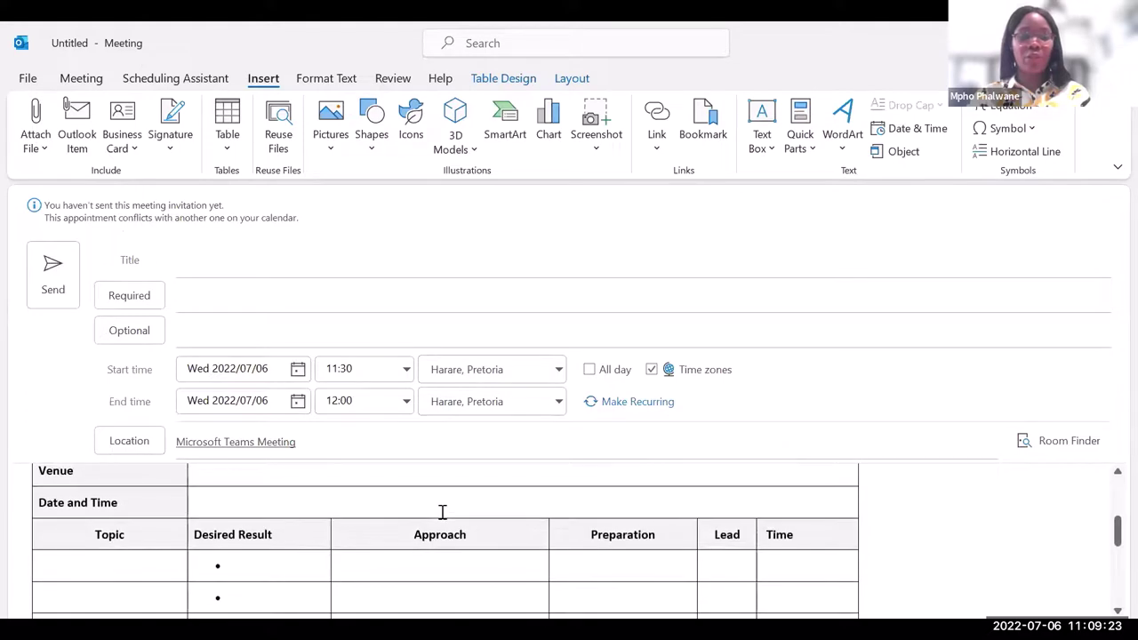
scroll(442, 512, up, 3)
scroll(442, 512, down, 3)
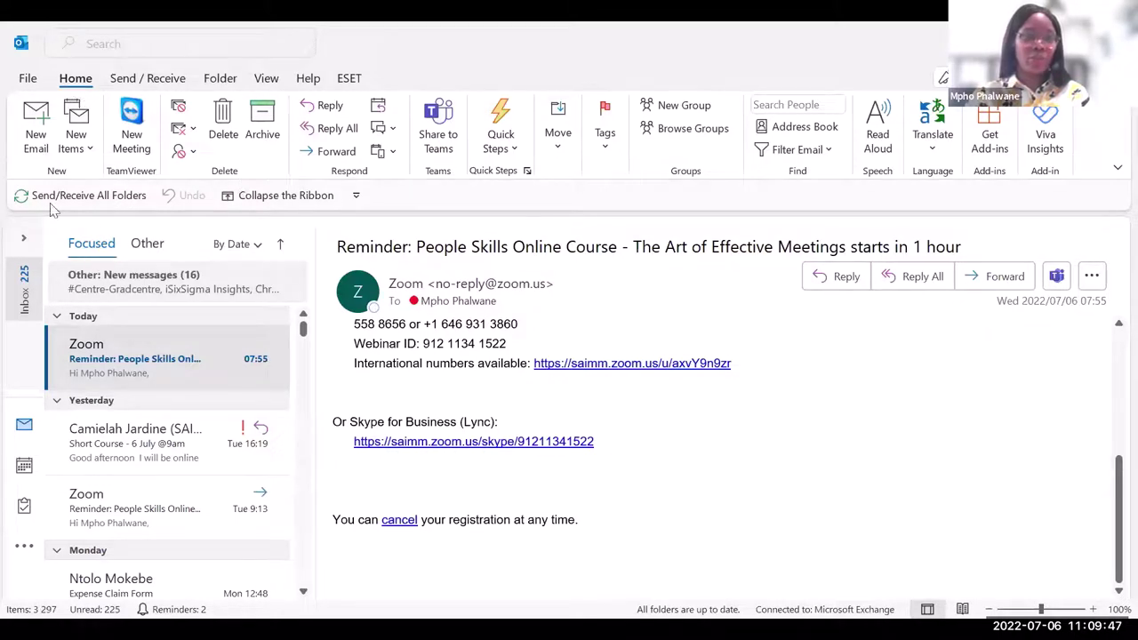
Step: Start a new email message from the inbox
click(38, 141)
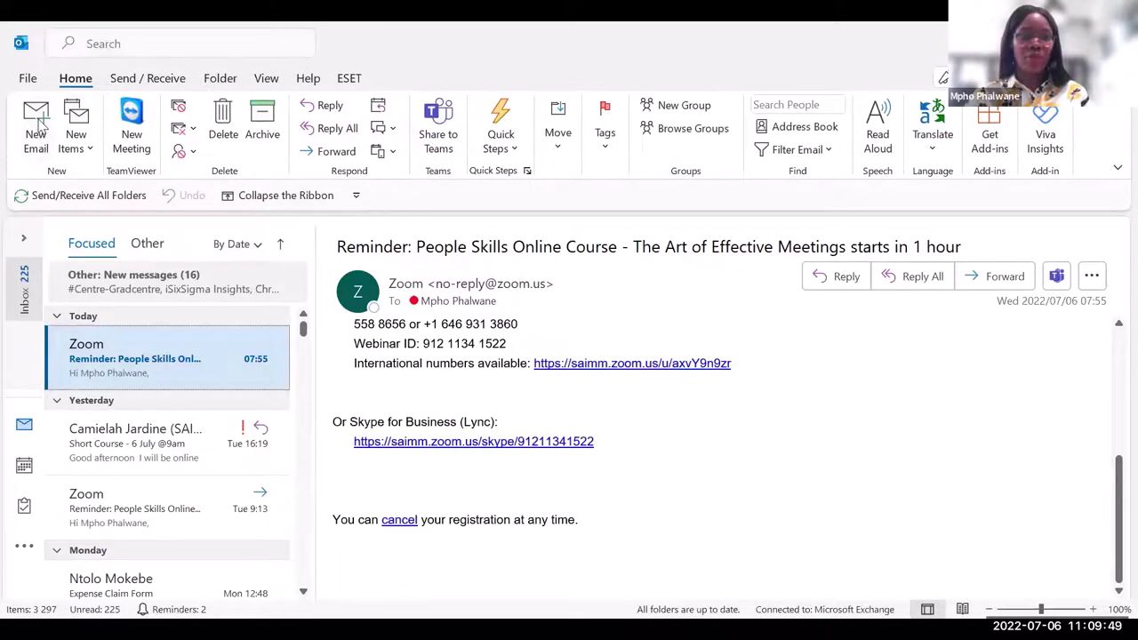
click(38, 133)
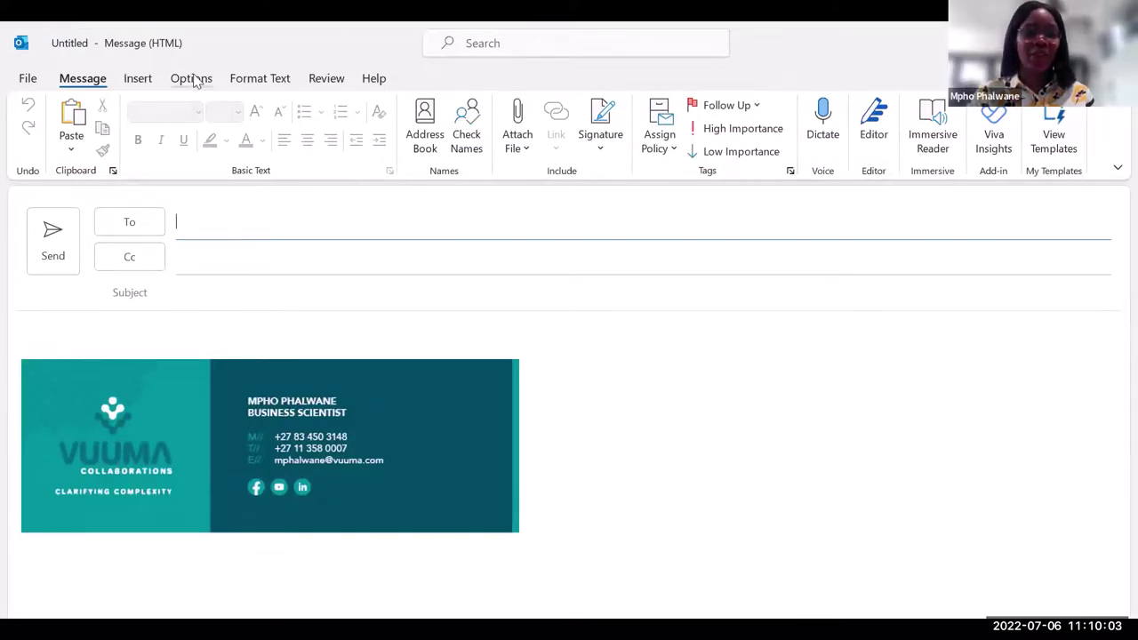
click(193, 79)
click(133, 79)
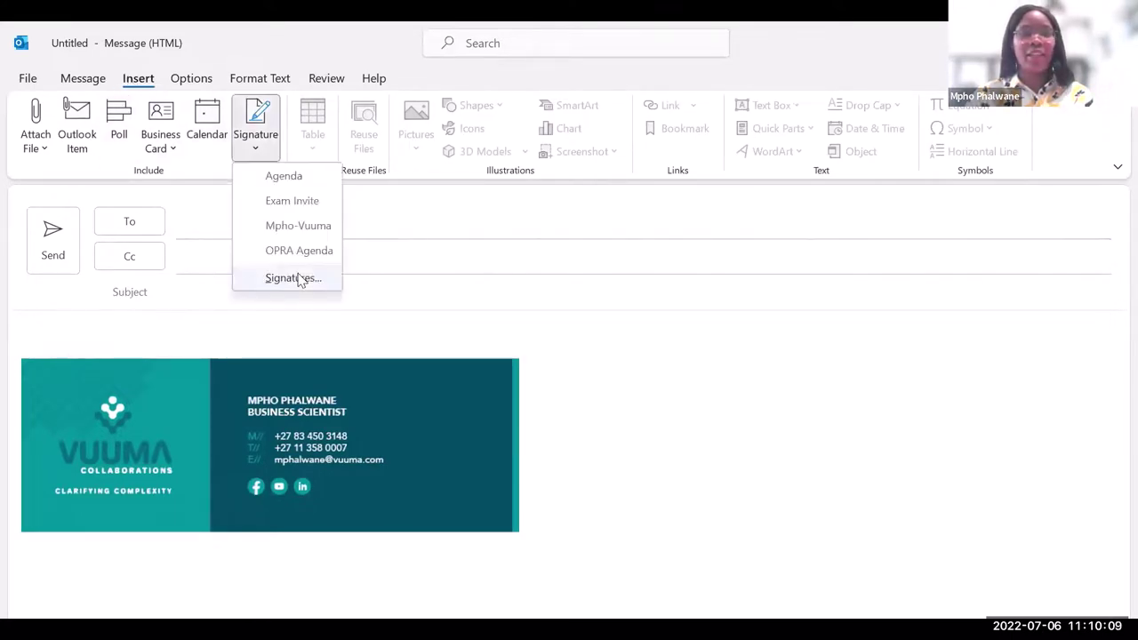
click(293, 279)
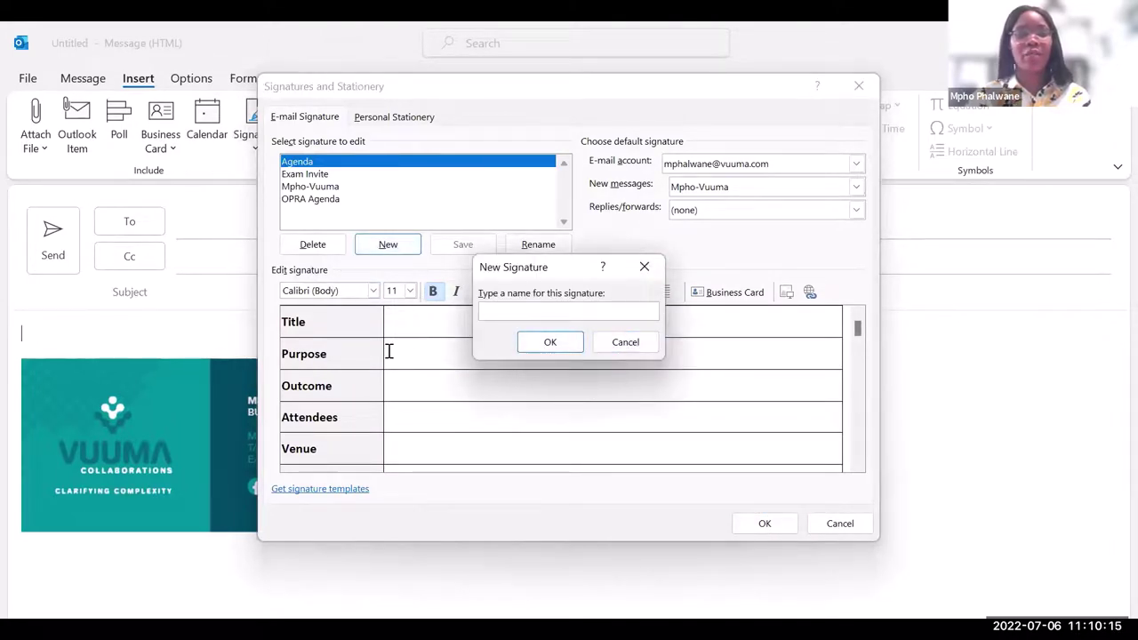
click(551, 345)
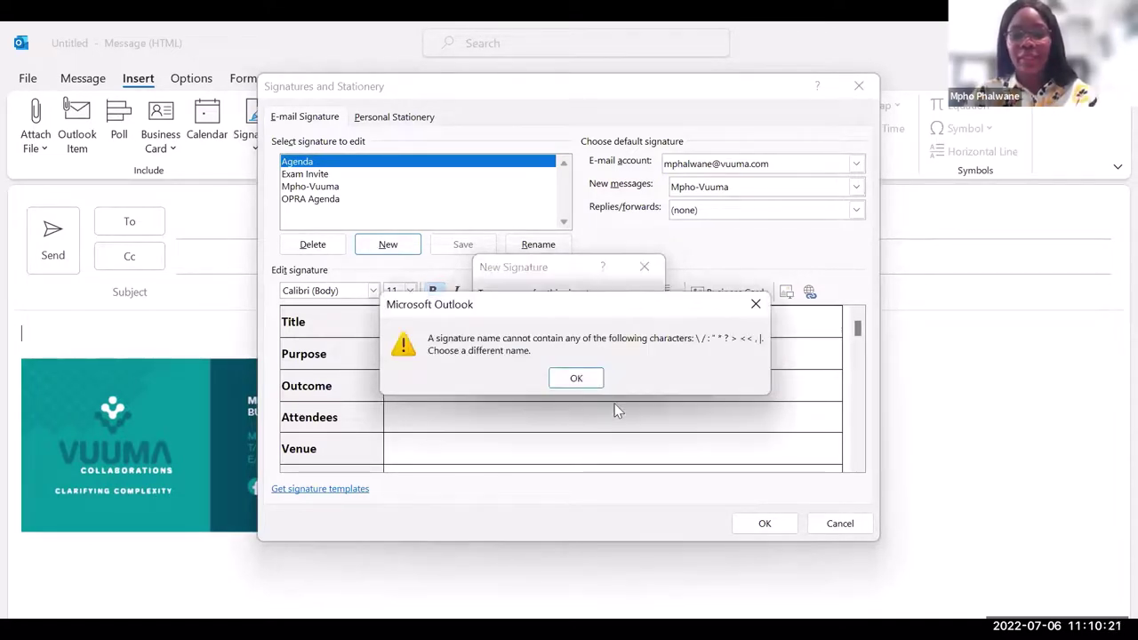
click(592, 381)
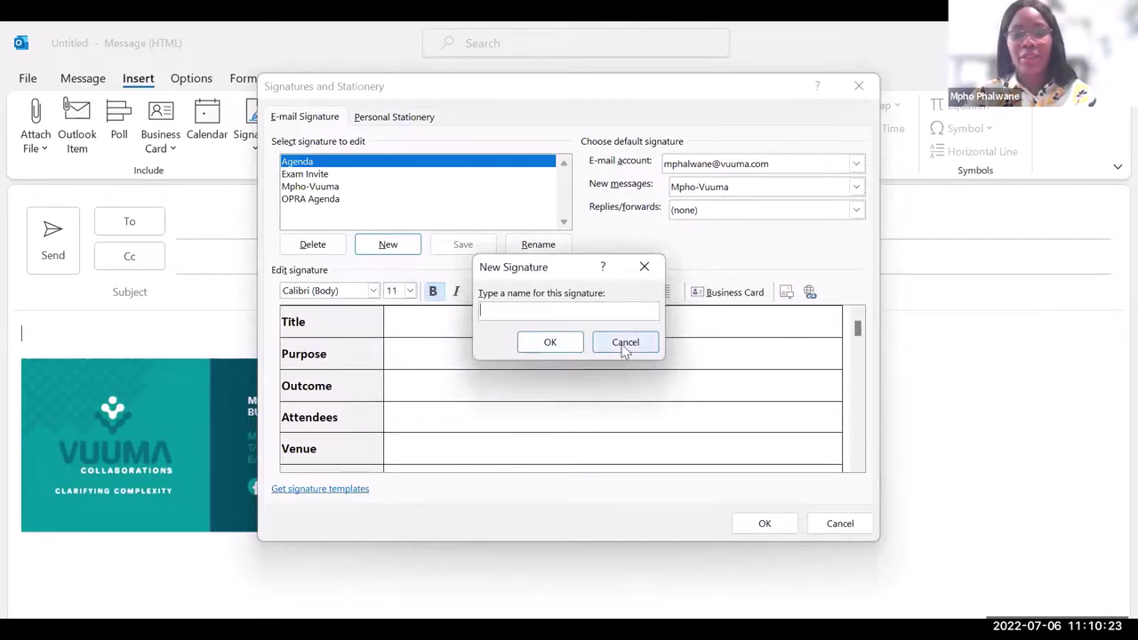
click(628, 345)
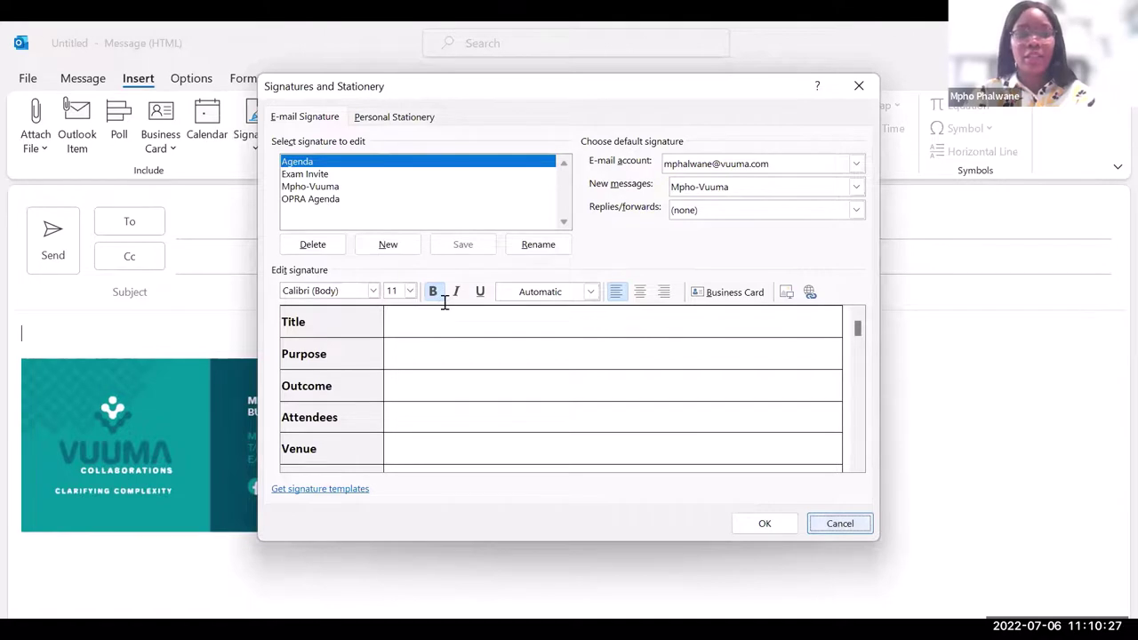
key(Escape)
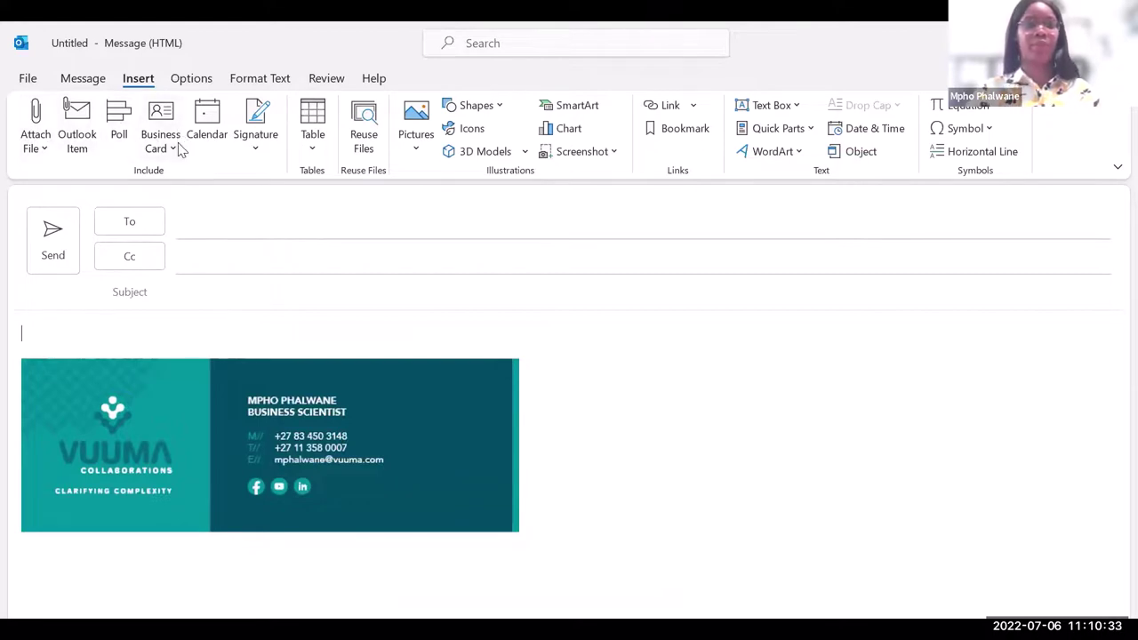
Step: Replace the default signature in the new message with the OPRA Agenda signature
click(256, 142)
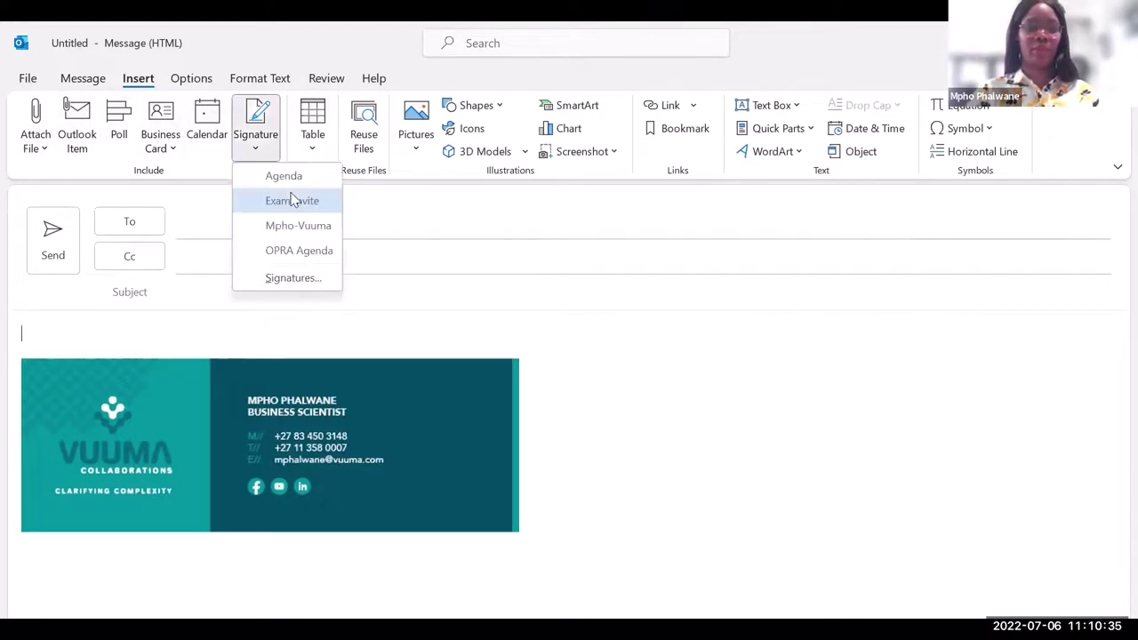
click(293, 251)
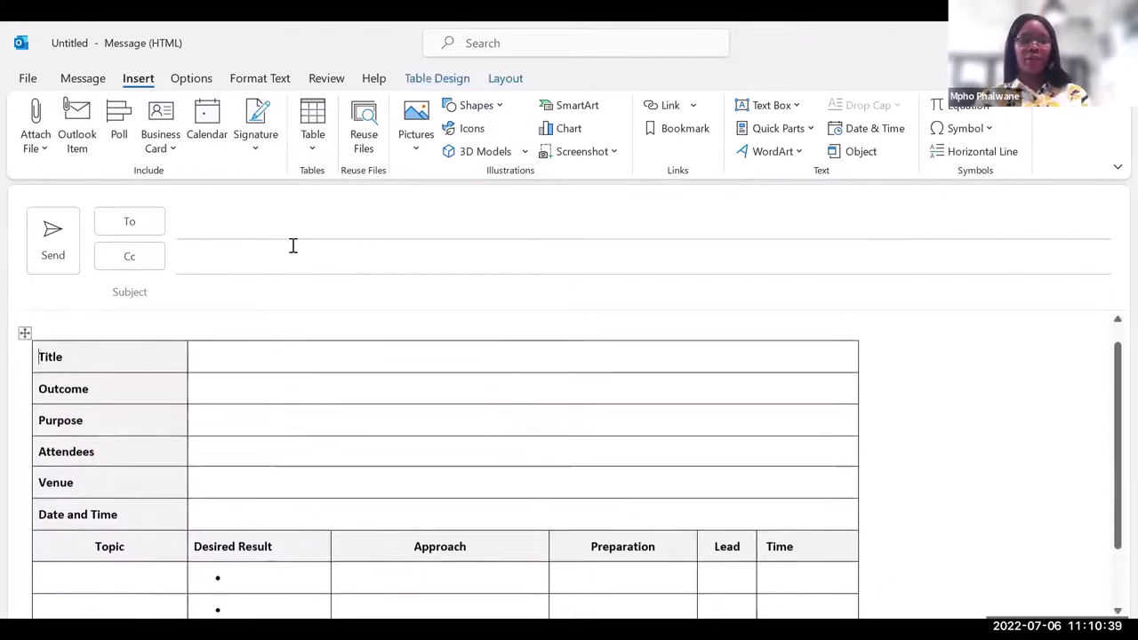